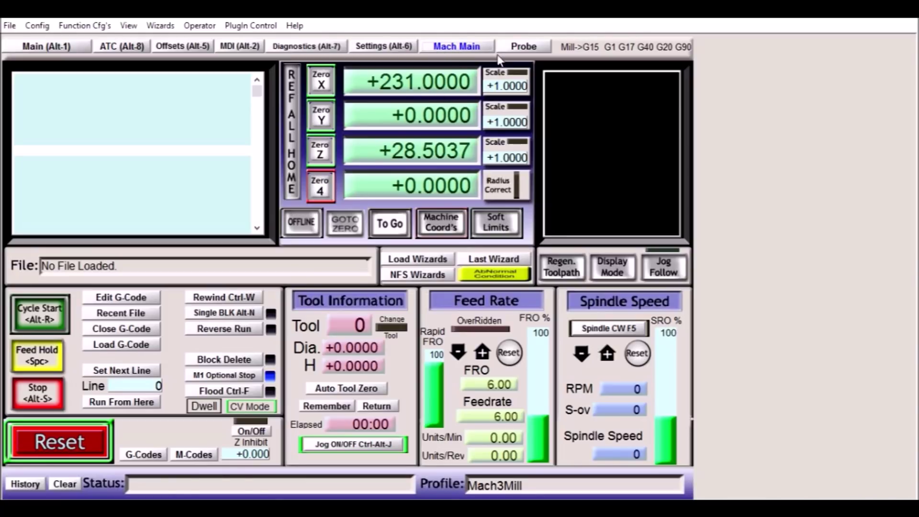
# Step: Switch from Mach Main to the Probe page, where G54 reads X -231.0000 and Z -28.5037
pyautogui.click(532, 48)
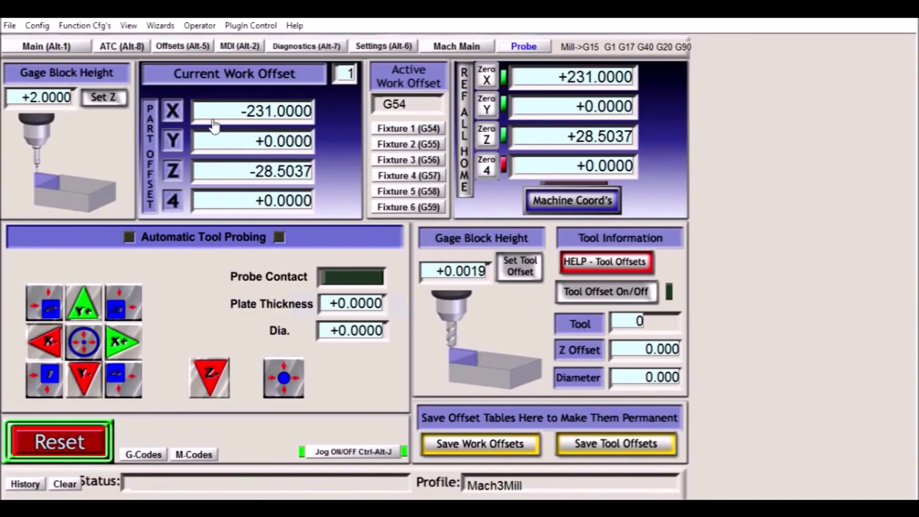
# Step: Go through the Offsets page to the ATC carousel page, showing slot 1 and tool 33 in the spindle
pyautogui.click(200, 51)
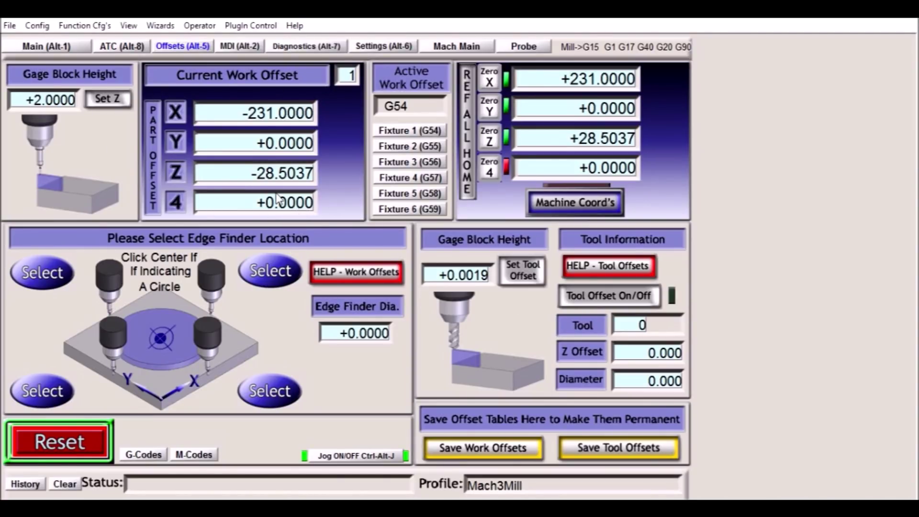
pyautogui.click(123, 47)
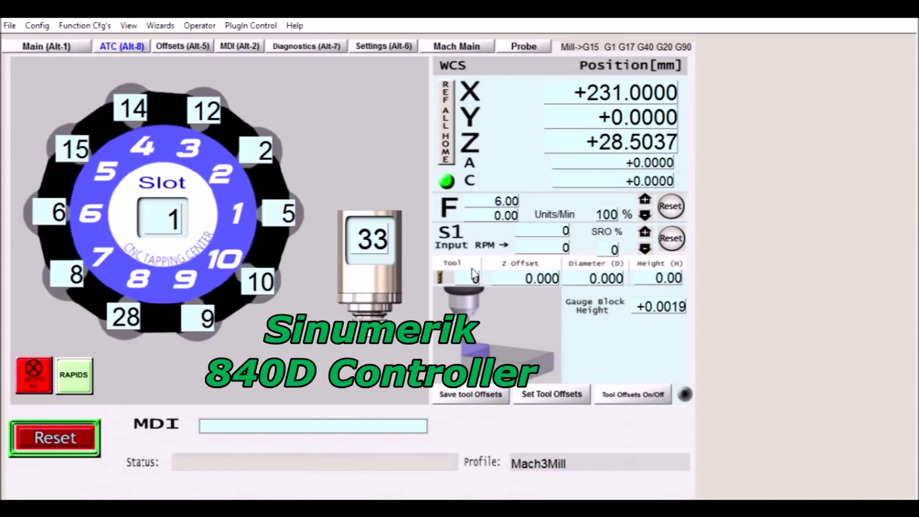
# Step: Return to the Main page, clear the reset condition with RESET twice, and try Cycle Start
pyautogui.click(45, 47)
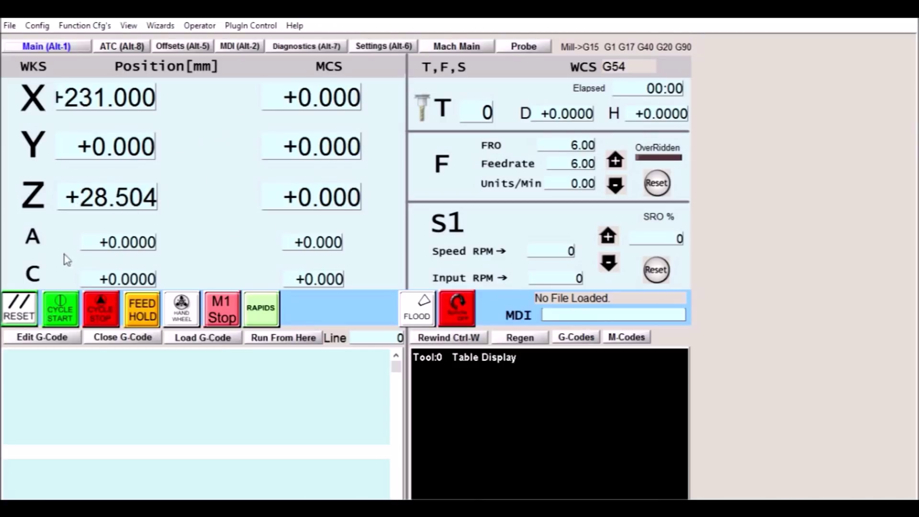
pyautogui.click(11, 318)
pyautogui.click(21, 319)
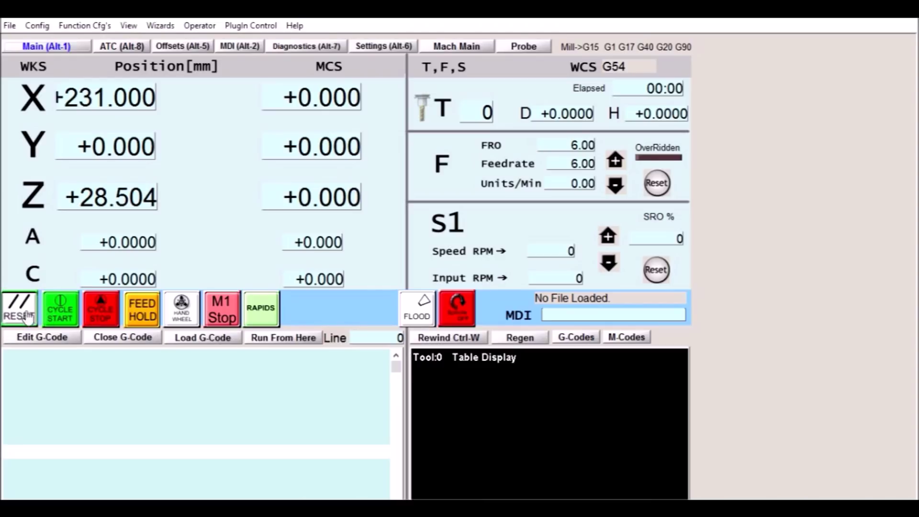
pyautogui.click(63, 318)
pyautogui.click(179, 313)
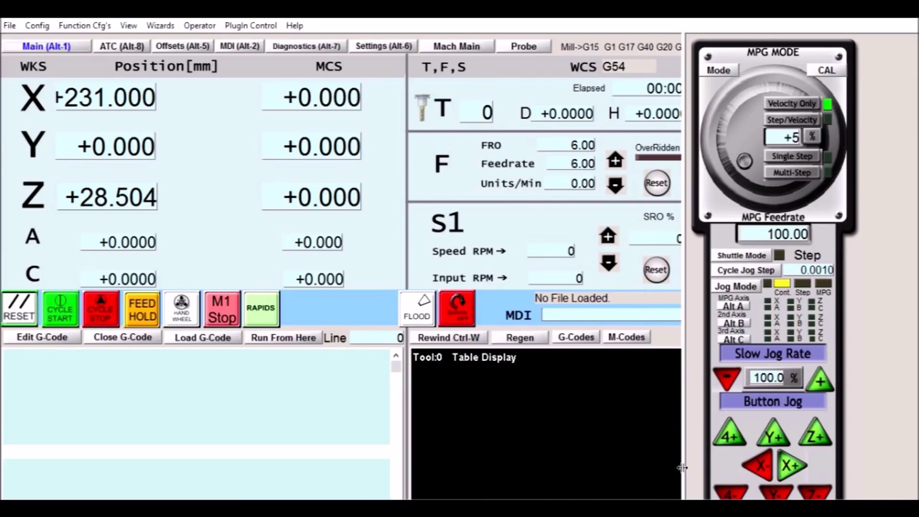
pyautogui.click(181, 309)
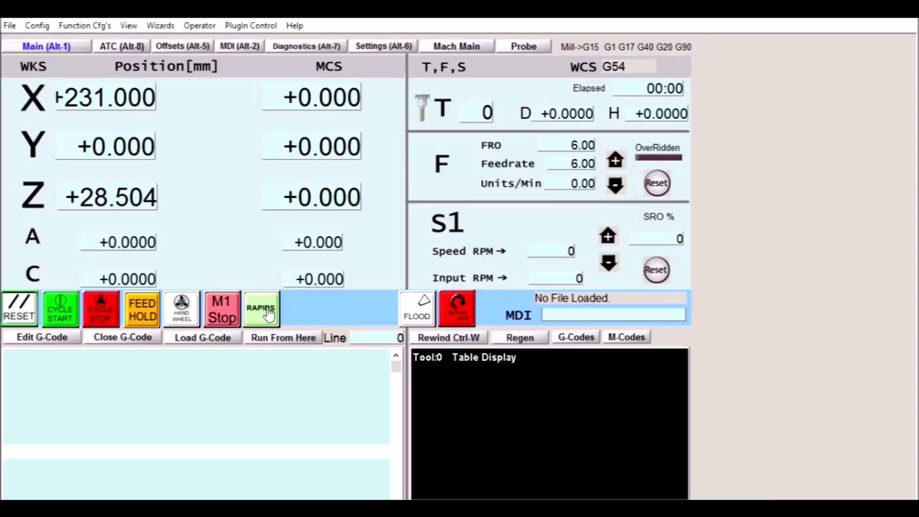
# Step: On the Settings page, set the Rapid OvRd rate to 50 and enable rapid override
pyautogui.click(392, 48)
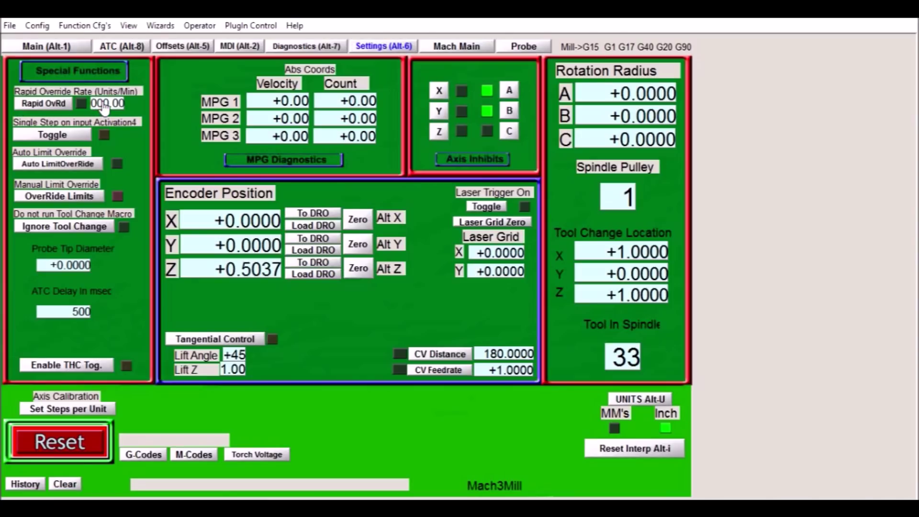
pyautogui.write('50')
pyautogui.press('Return')
pyautogui.click(51, 106)
# Step: Back on the Main page, switch RAPIDS off
pyautogui.click(79, 46)
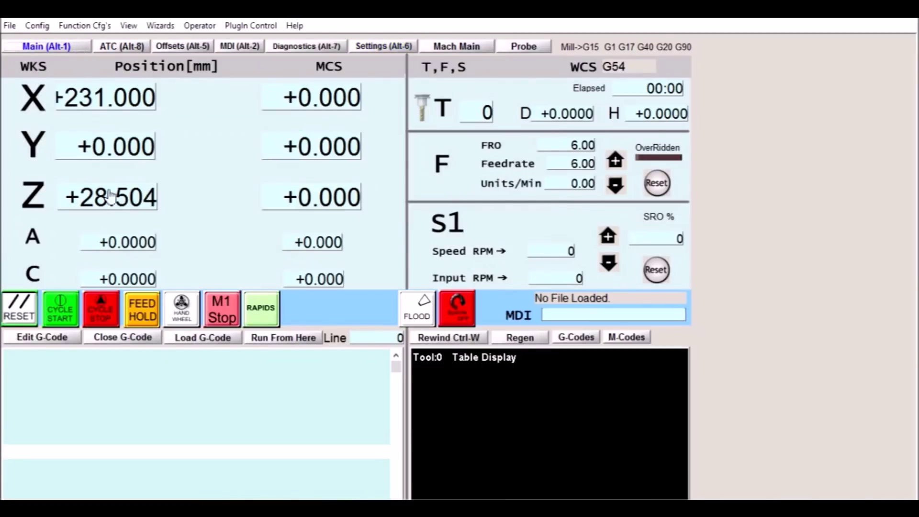
pyautogui.click(260, 313)
pyautogui.click(111, 49)
pyautogui.click(79, 46)
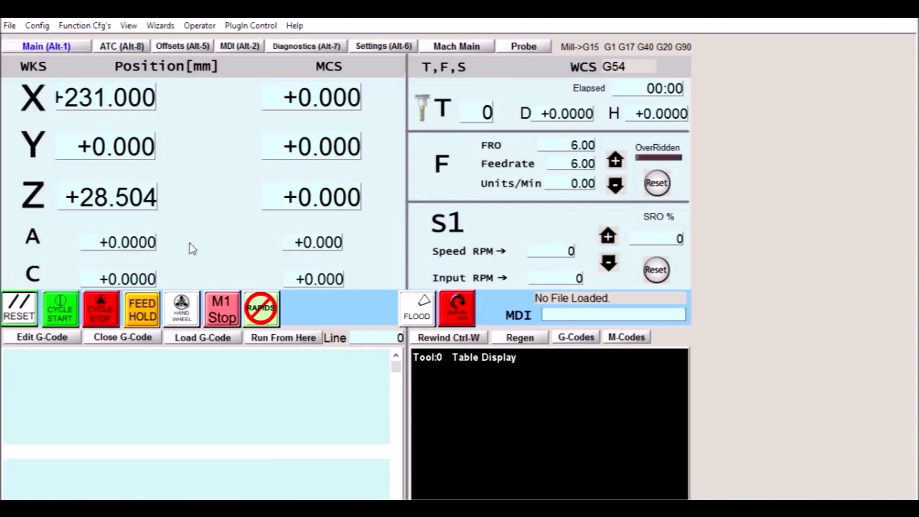
pyautogui.click(258, 311)
# Step: Toggle flood coolant on and off, then start and stop the spindle at 300 RPM
pyautogui.click(424, 314)
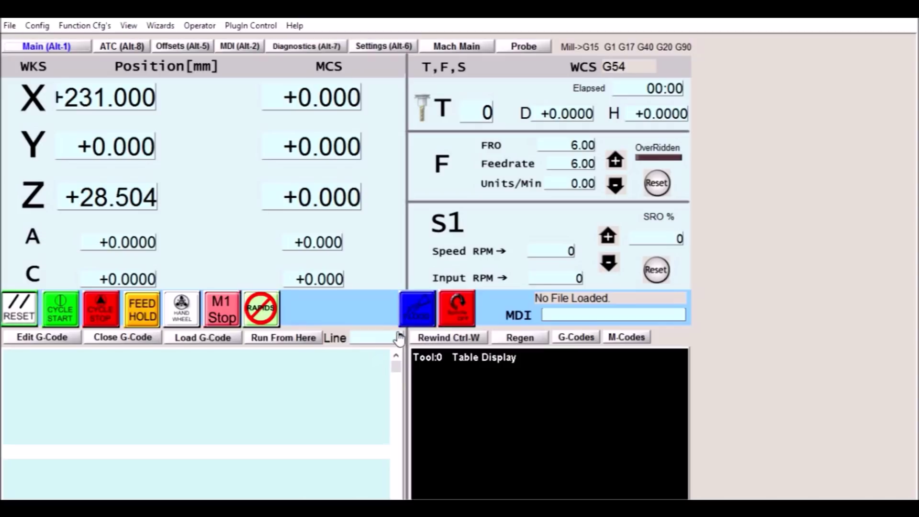
pyautogui.click(414, 315)
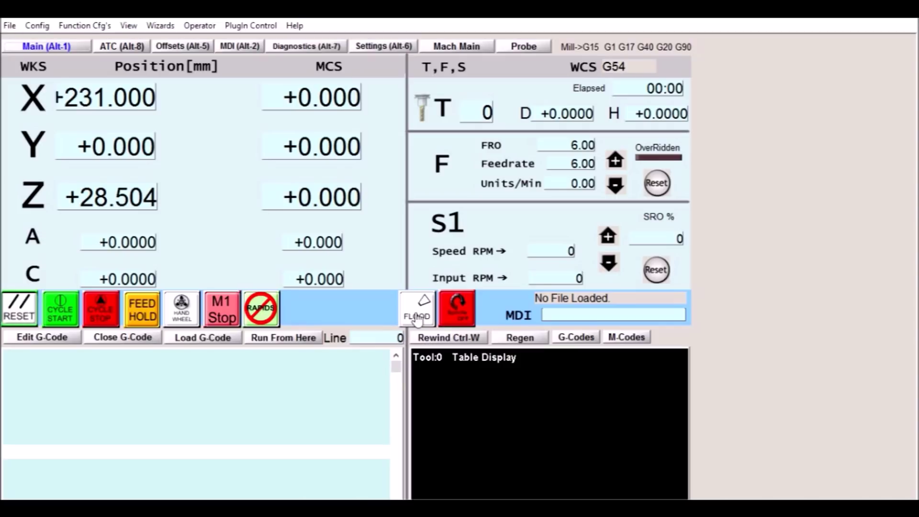
pyautogui.click(460, 312)
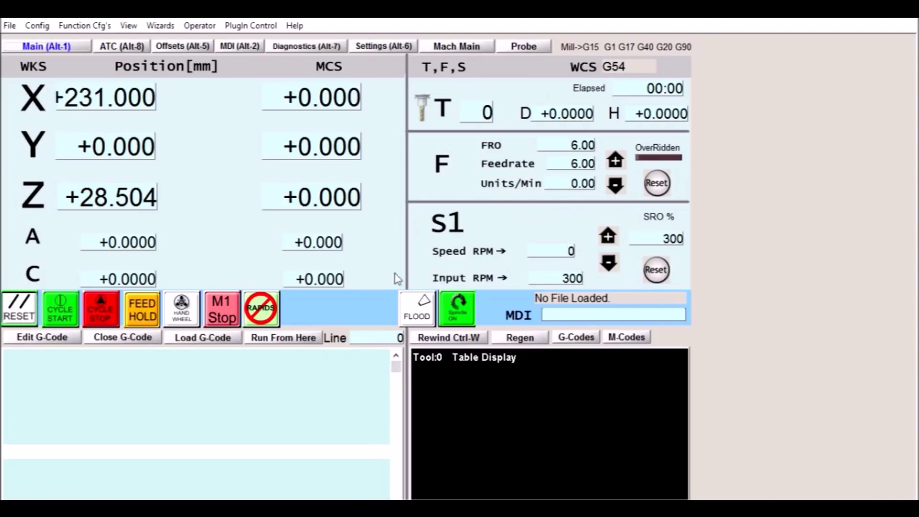
pyautogui.click(456, 321)
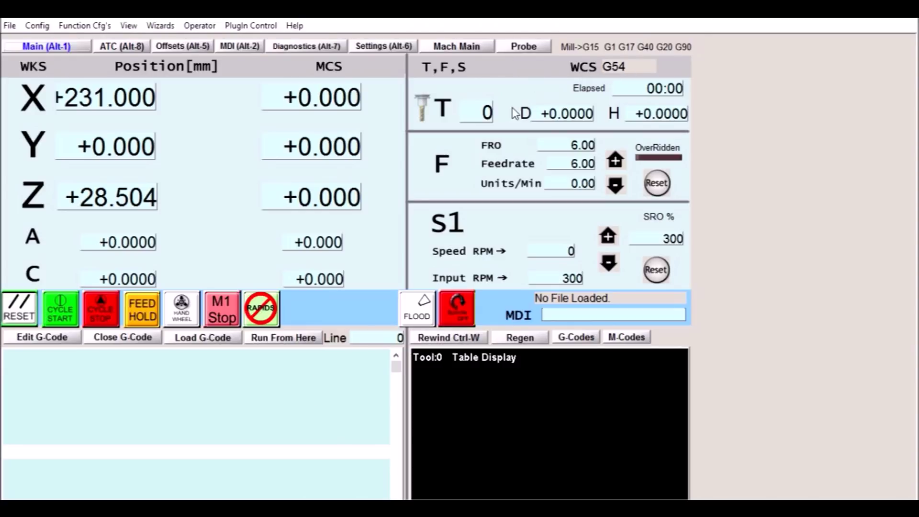
# Step: Make tool 12 the current tool, showing its 0.1880 diameter offset
pyautogui.click(485, 113)
pyautogui.write('12')
pyautogui.press('Return')
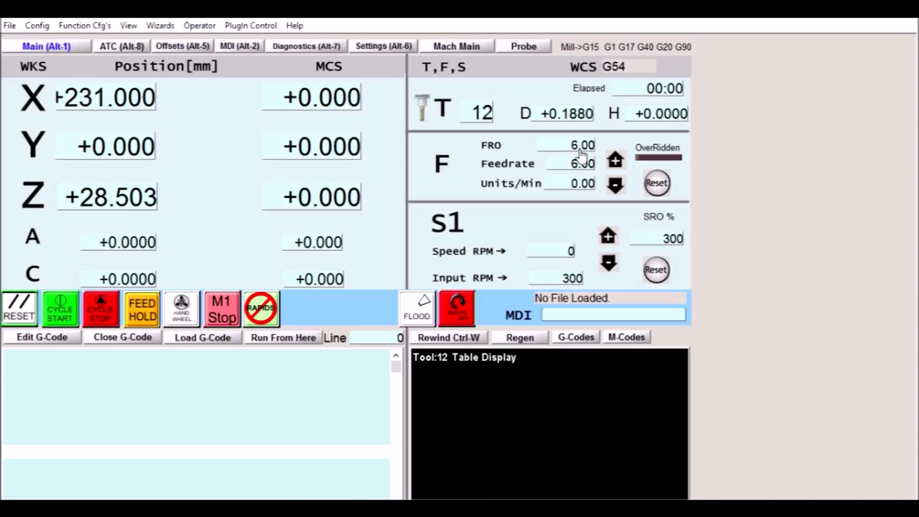
# Step: Nudge FRO and SRO up, restore FRO to 6.00 and SRO to 300, and stop the spindle
pyautogui.click(616, 163)
pyautogui.click(615, 162)
pyautogui.click(656, 184)
pyautogui.click(607, 238)
pyautogui.click(608, 262)
pyautogui.click(469, 320)
pyautogui.click(572, 337)
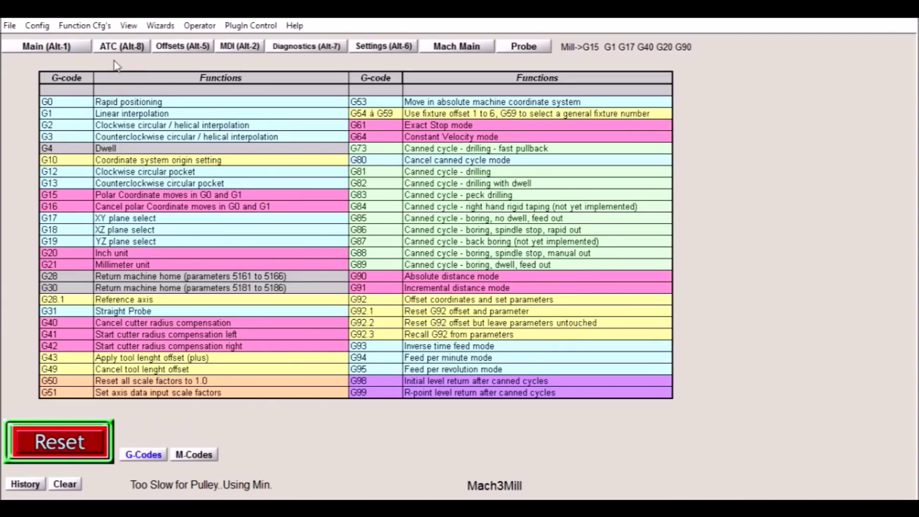
pyautogui.click(67, 48)
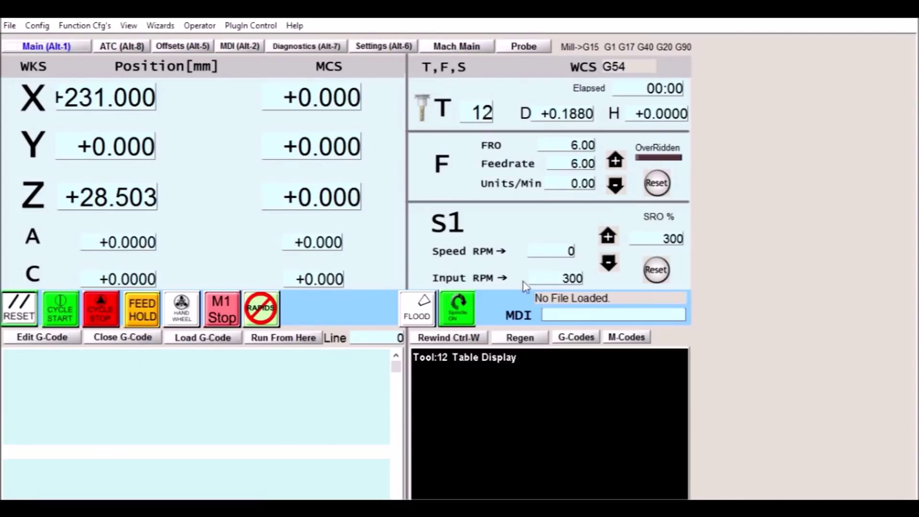
pyautogui.click(623, 340)
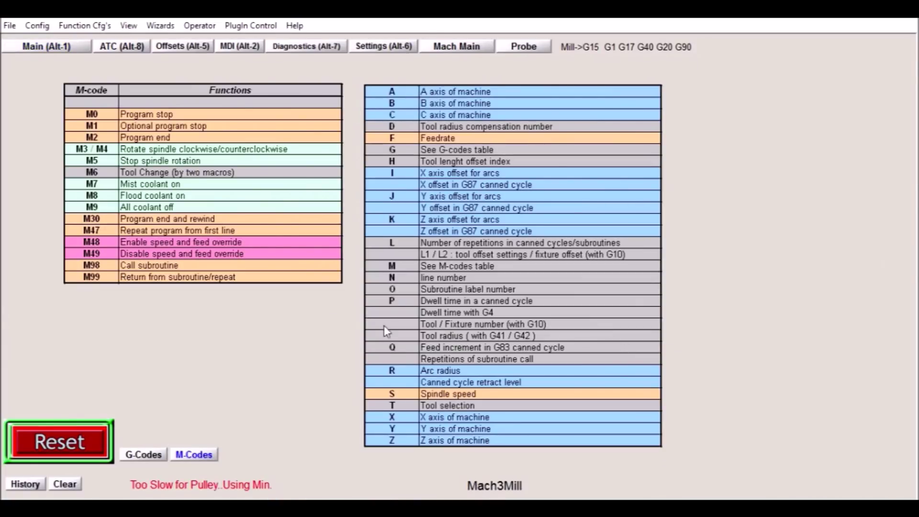
pyautogui.click(28, 50)
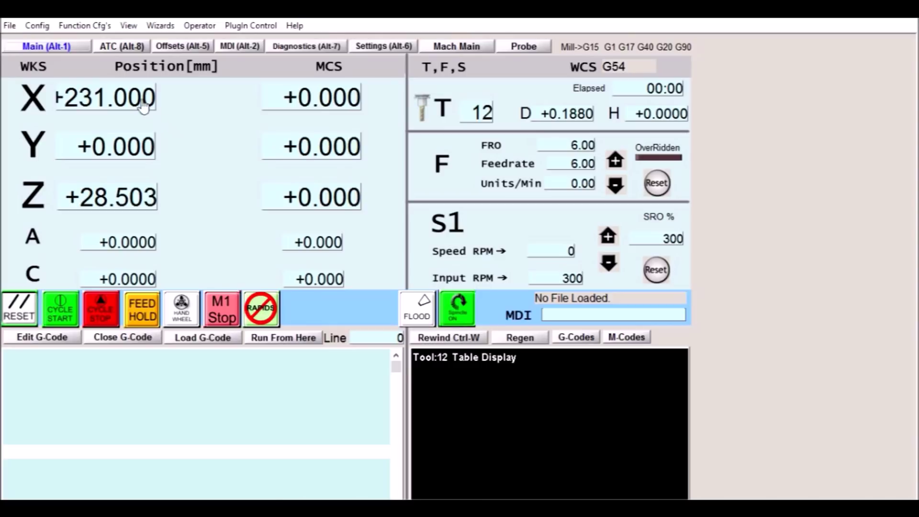
# Step: Show the ATC carousel page and call tool 5 from its carousel pocket
pyautogui.click(121, 46)
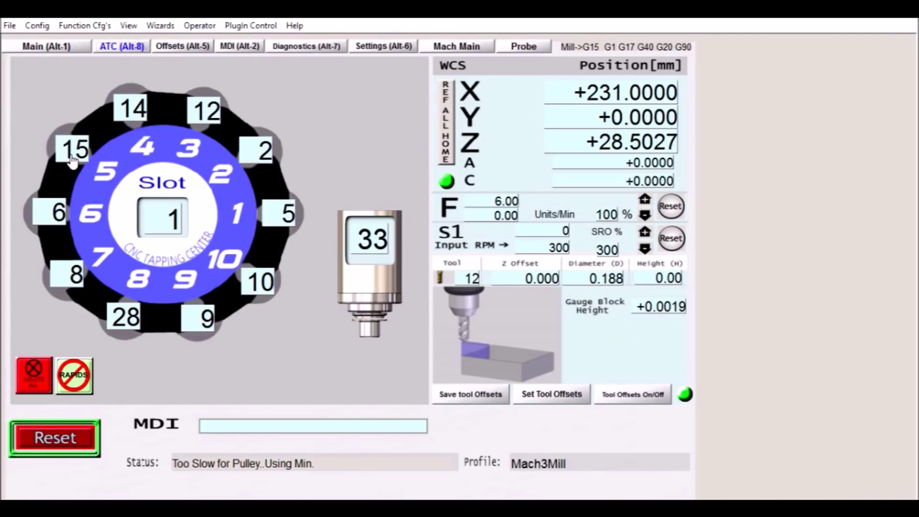
pyautogui.click(239, 215)
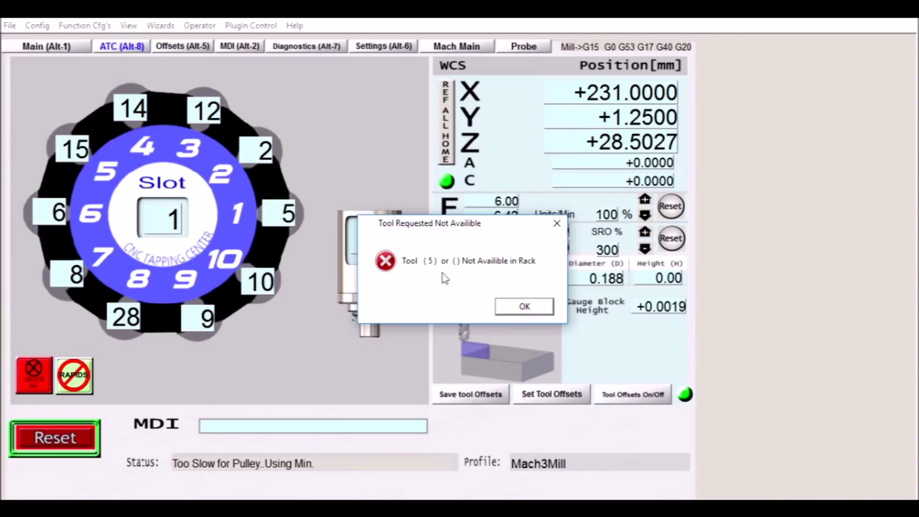
# Step: Dismiss the tool 5 not-available error, clear the spindle tool number, and load tool 5 from slot 1
pyautogui.click(535, 308)
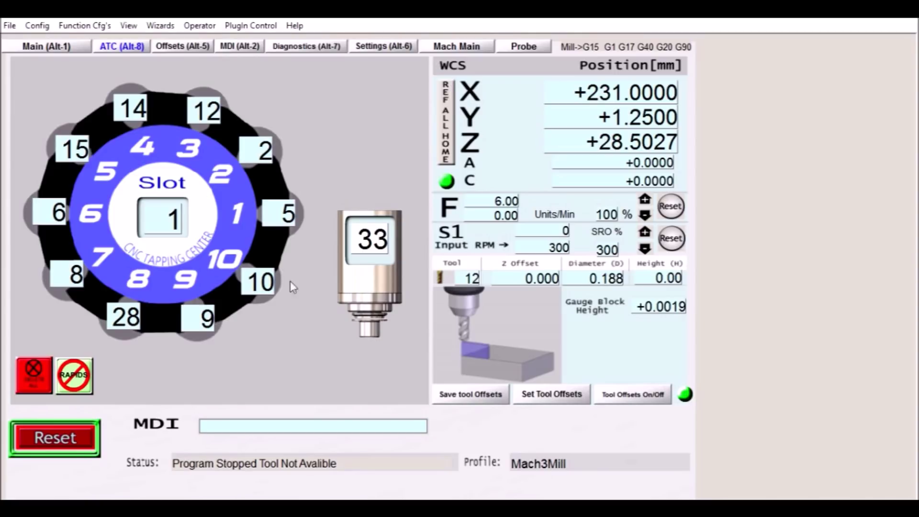
pyautogui.click(355, 239)
pyautogui.click(239, 216)
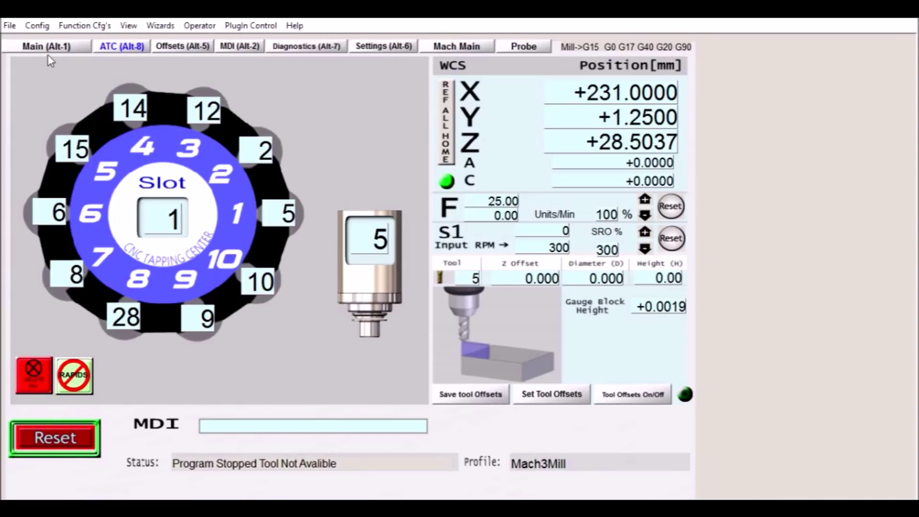
# Step: Back on the ATC page, set the offset tool to 12 so its 0.188 diameter shows
pyautogui.click(77, 48)
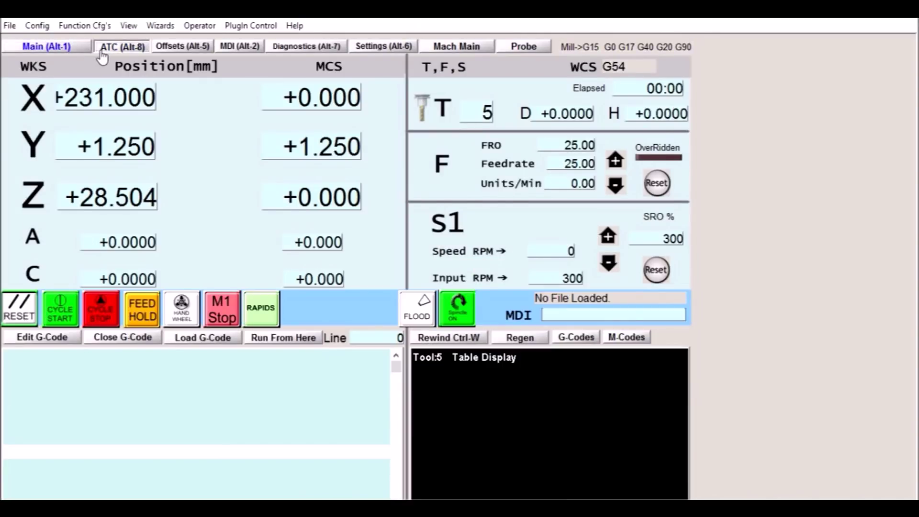
pyautogui.click(102, 50)
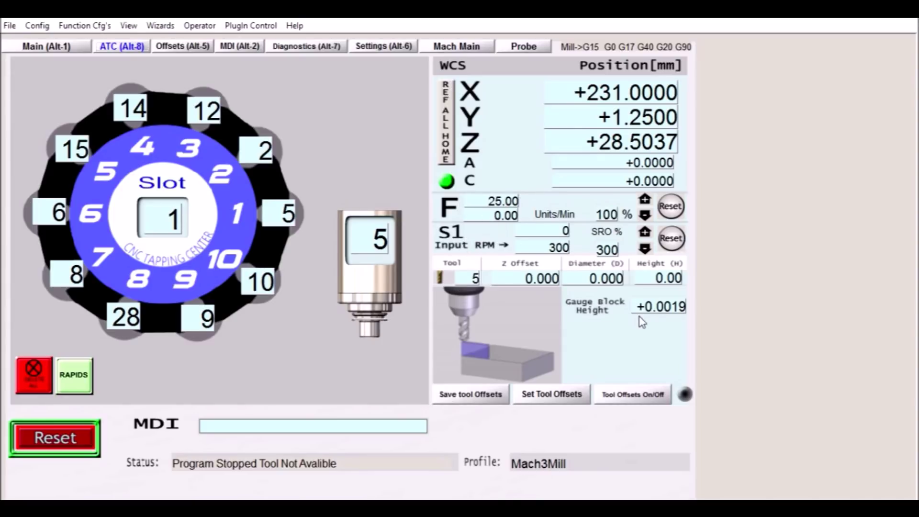
pyautogui.click(475, 280)
pyautogui.write('12')
pyautogui.press('Return')
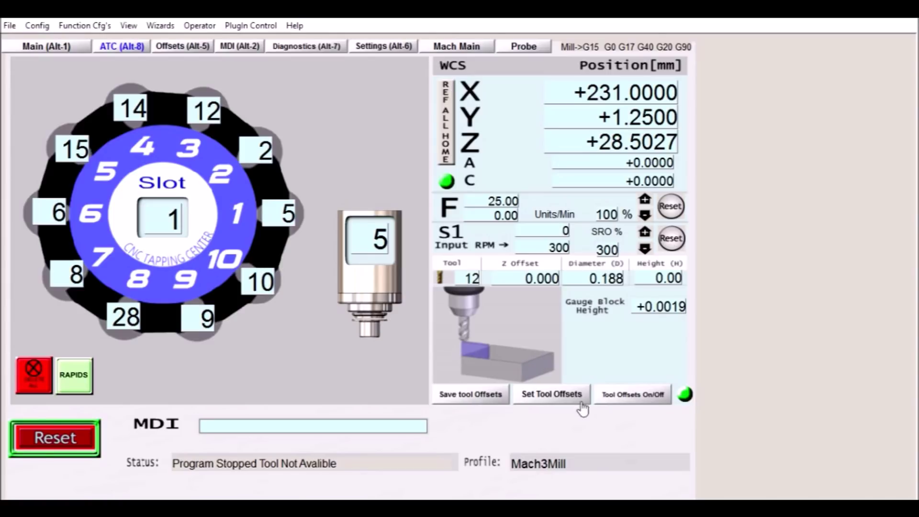
# Step: Toggle tool offsets off and back on, then bring up the Tool Table
pyautogui.click(620, 402)
pyautogui.click(618, 398)
pyautogui.click(477, 399)
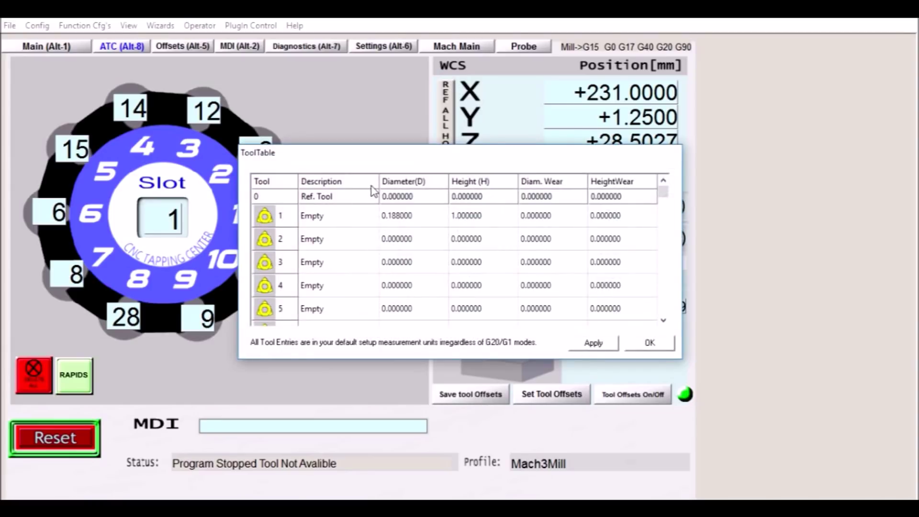
# Step: Close the Tool Table to return to the ATC page, then open the screen-layout options
pyautogui.click(648, 344)
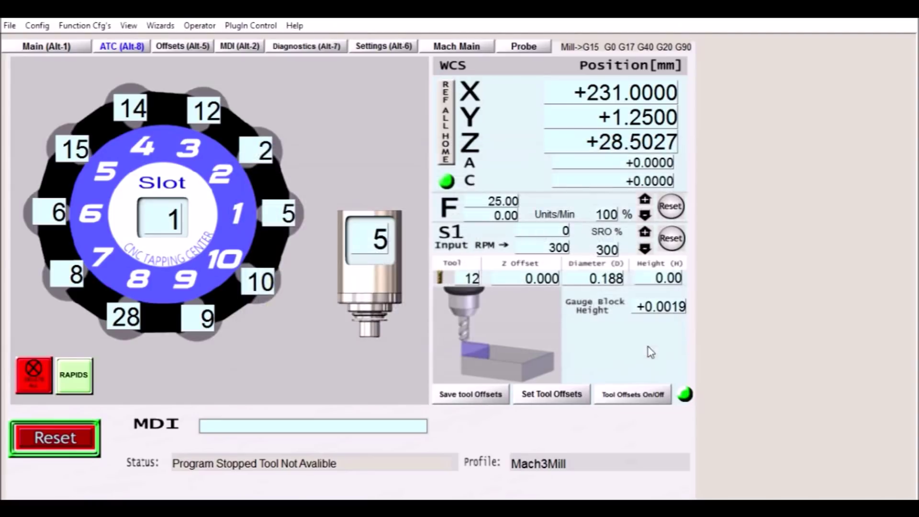
pyautogui.click(128, 26)
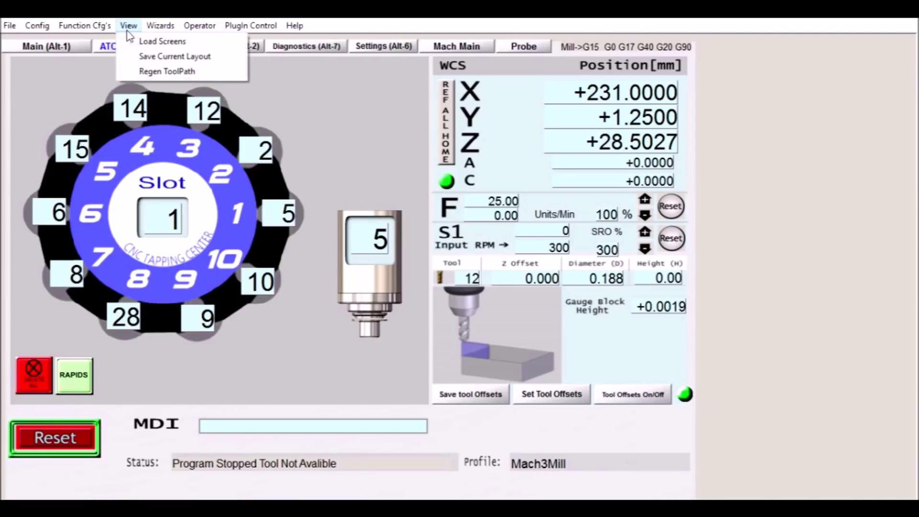
# Step: Load the other tapping-center screen set, then view its Mach Main, Probe and ATC carousel pages
pyautogui.click(151, 42)
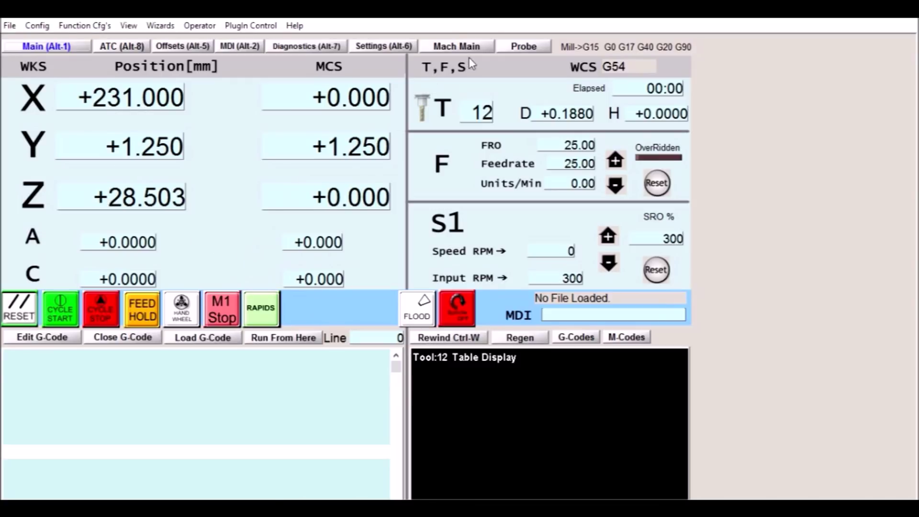
pyautogui.click(456, 46)
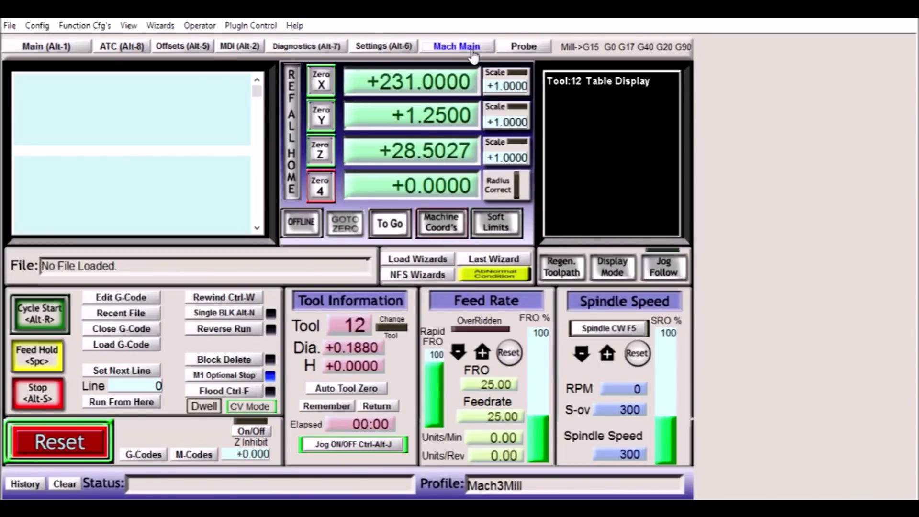
pyautogui.click(512, 50)
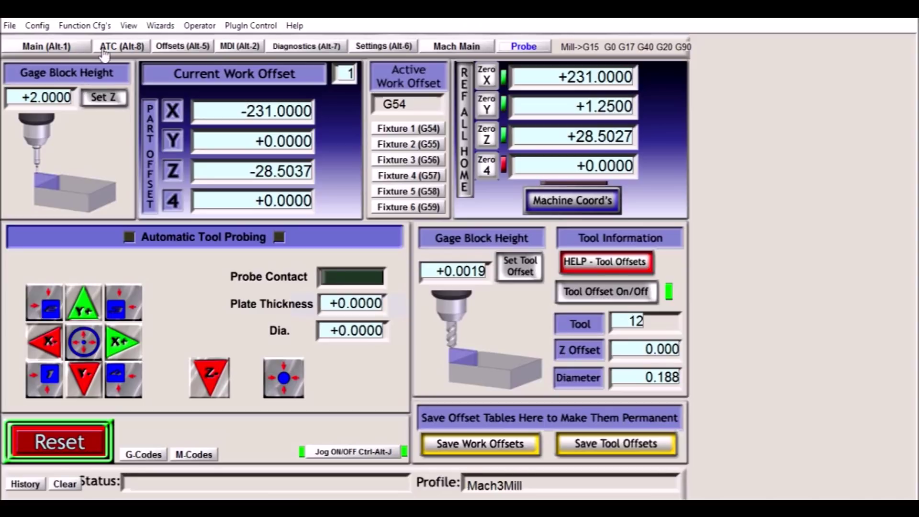
pyautogui.click(125, 48)
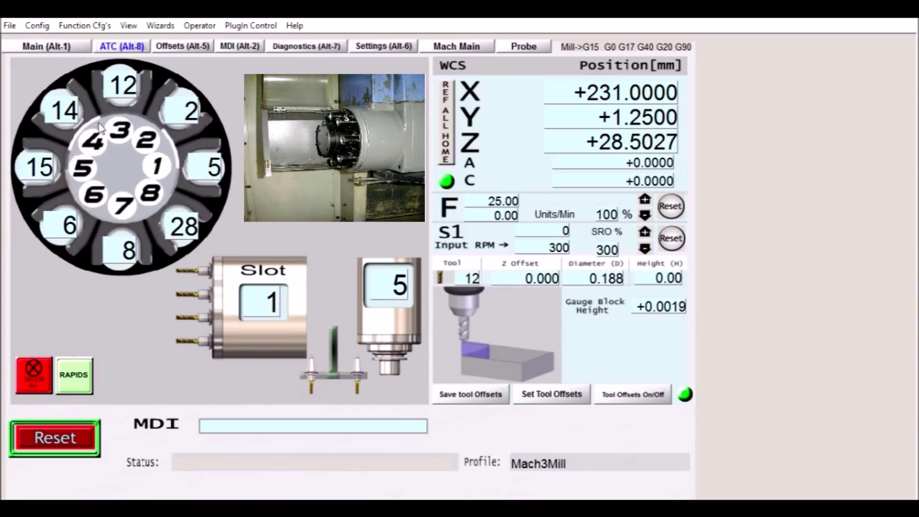
# Step: Show the Main (Alt-1) screen with X +231.000, Z +28.503 and tool 12's 0.1880 diameter
pyautogui.click(56, 48)
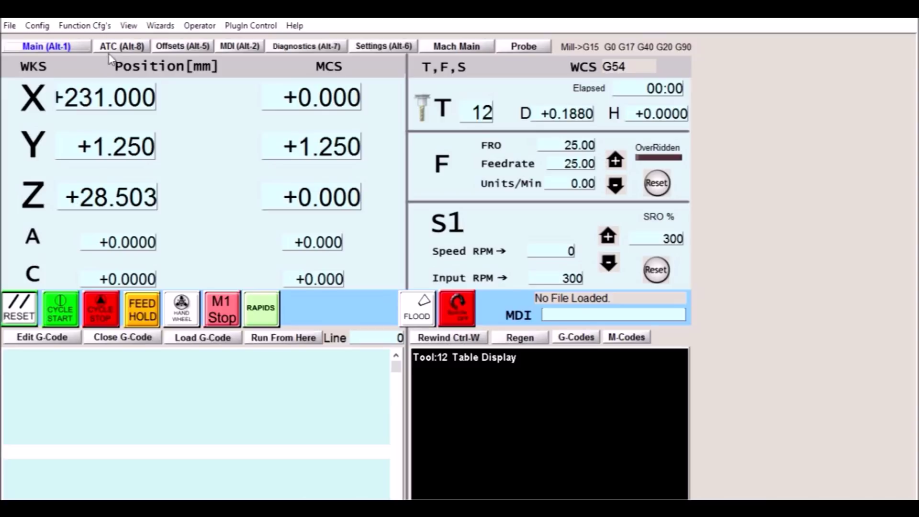
# Step: Return to the ATC (Alt-8) carousel page with tool 5 in the spindle and slot 1 active
pyautogui.click(120, 46)
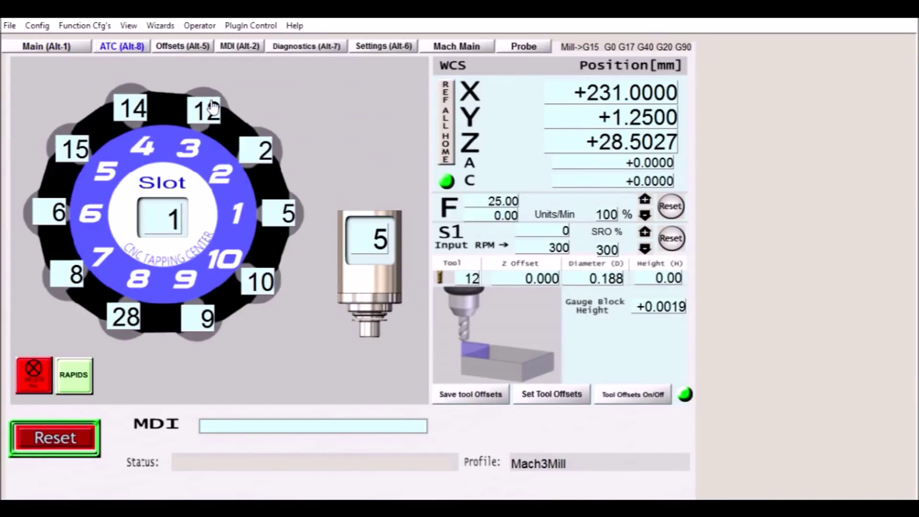